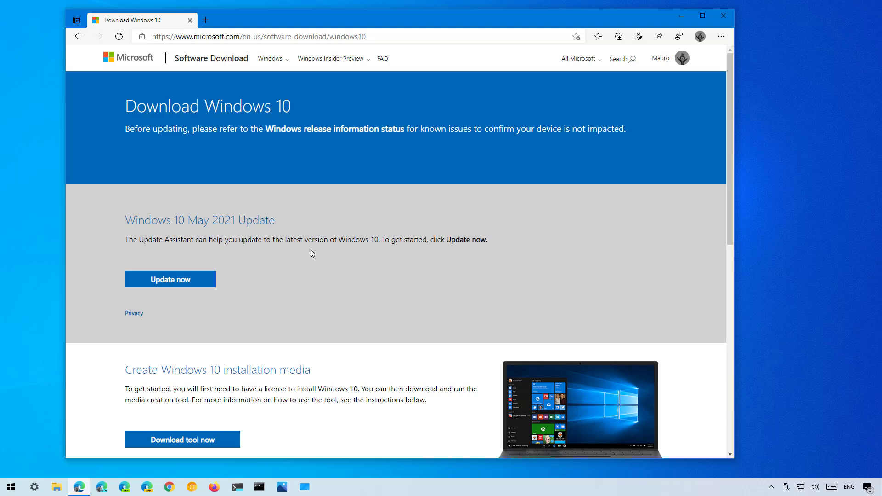
{"action": "scroll", "coordinate": [313, 253], "scroll_direction": "down", "scroll_amount": 2}
{"action": "scroll", "coordinate": [312, 253], "scroll_direction": "up", "scroll_amount": 2}
- Open the Network conditions panel in Edge's developer tools
{"action": "right_click", "coordinate": [357, 265]}
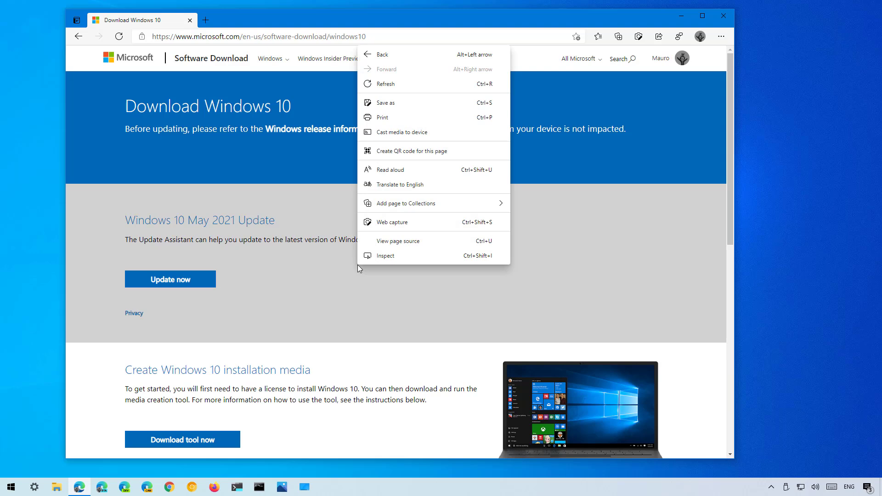
{"action": "left_click", "coordinate": [384, 258]}
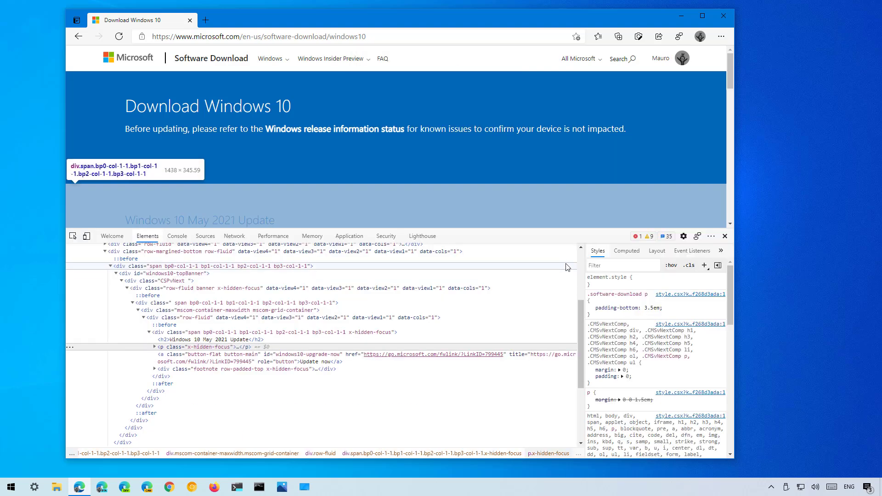
{"action": "left_click", "coordinate": [712, 237]}
{"action": "mouse_move", "coordinate": [666, 323]}
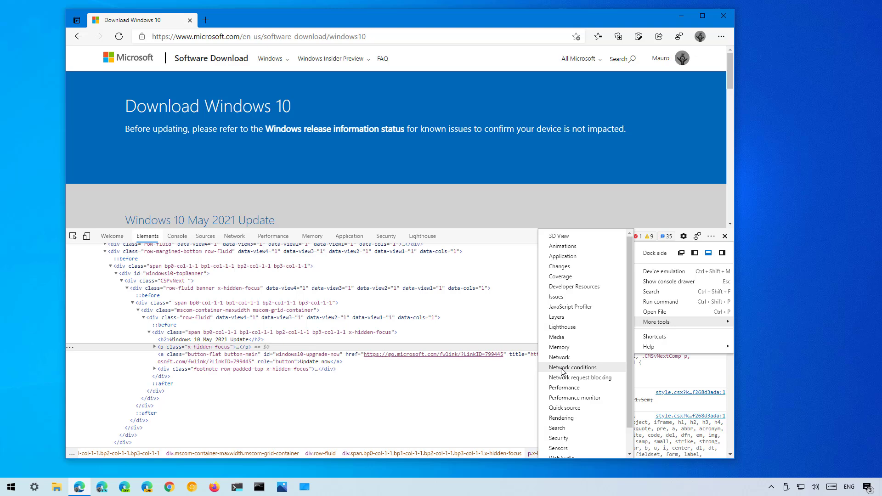
{"action": "left_click", "coordinate": [562, 369]}
- Turn off automatic user agent selection and emulate Safari — iPad iOS 13.2
{"action": "left_click", "coordinate": [143, 351]}
{"action": "left_click", "coordinate": [234, 364]}
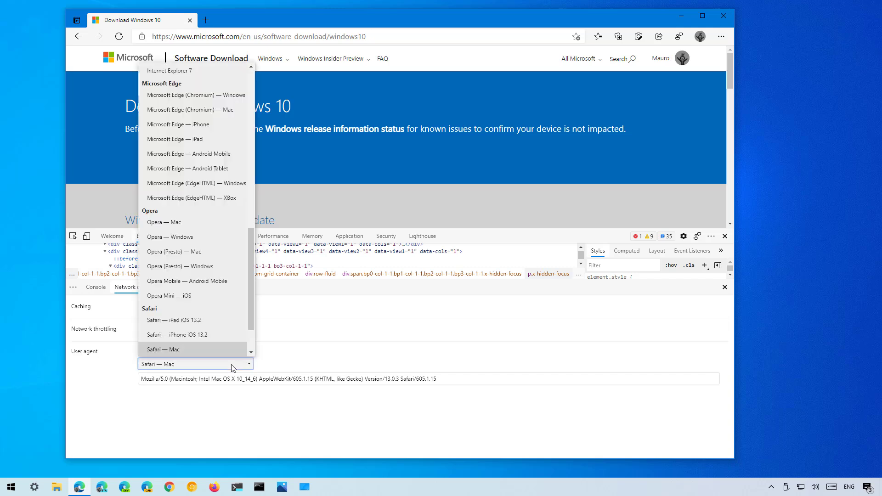
{"action": "left_click_drag", "start_coordinate": [251, 319], "coordinate": [234, 349]}
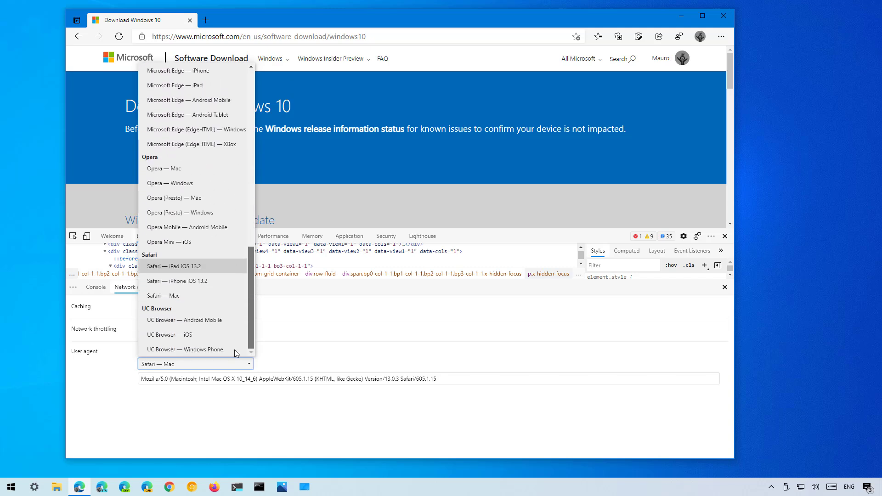
{"action": "left_click", "coordinate": [166, 269]}
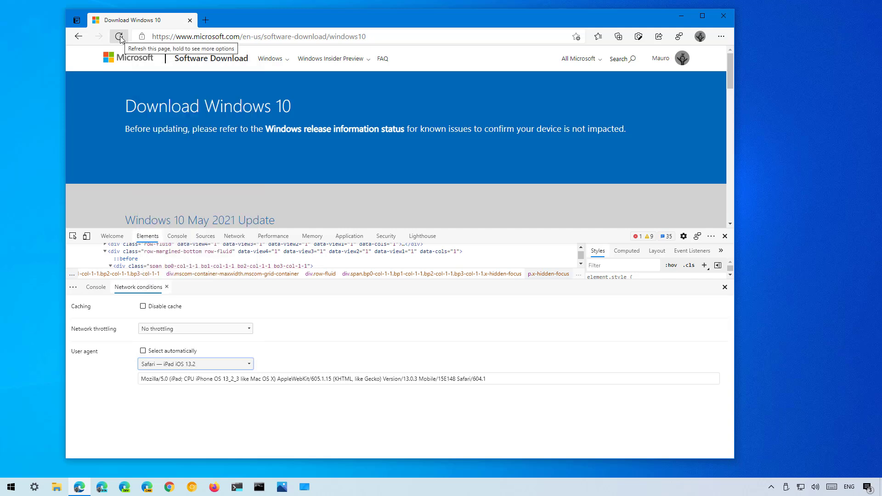
- Reload the page, then select and confirm the Windows 10 edition
{"action": "left_click", "coordinate": [120, 37]}
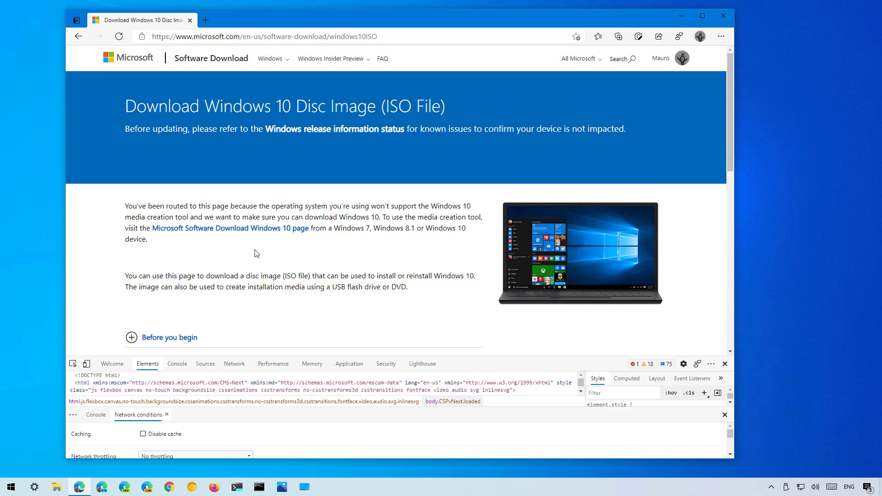
{"action": "scroll", "coordinate": [256, 253], "scroll_direction": "down", "scroll_amount": 5}
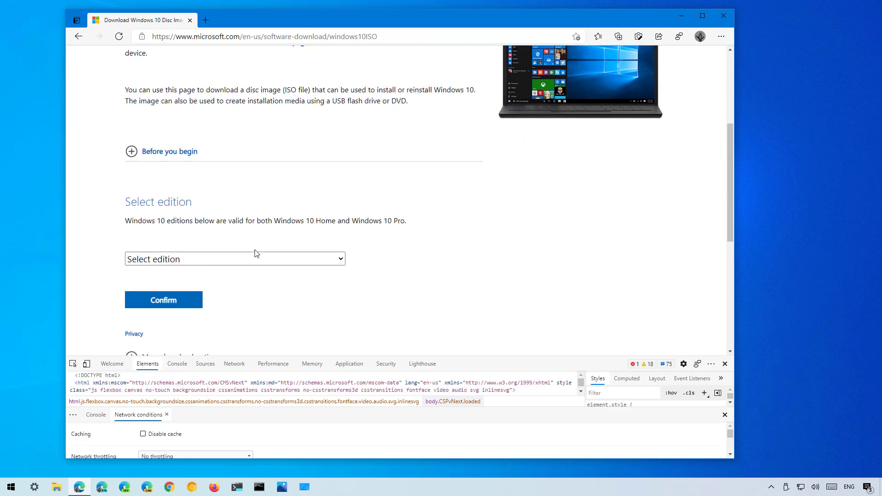
{"action": "left_click", "coordinate": [224, 208]}
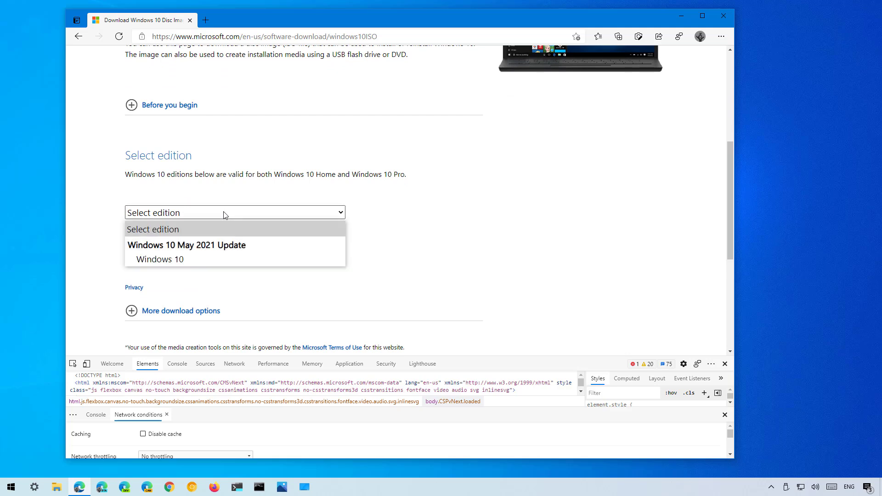
{"action": "left_click", "coordinate": [192, 259]}
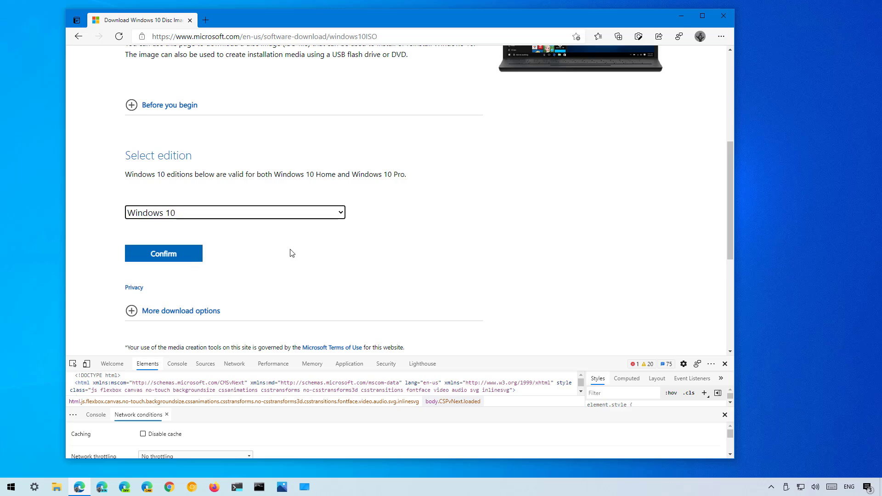
{"action": "left_click", "coordinate": [180, 259]}
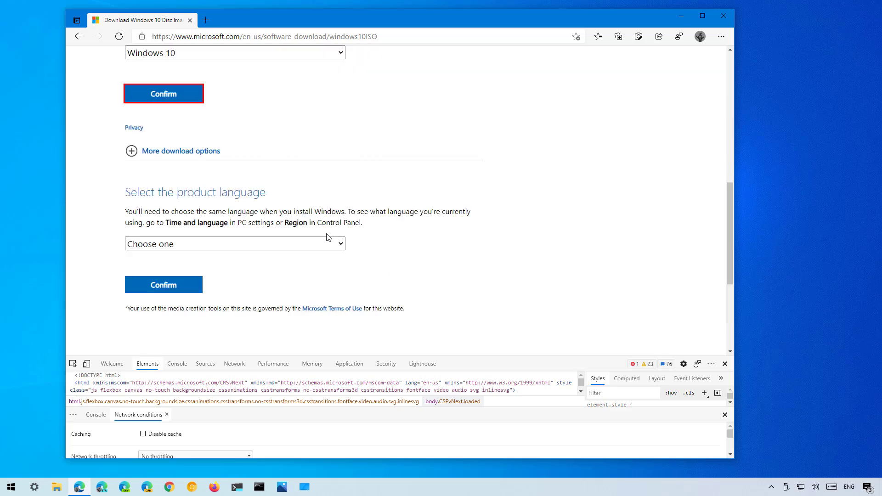
- Choose English as the product language
{"action": "scroll", "coordinate": [294, 202], "scroll_direction": "down", "scroll_amount": 1}
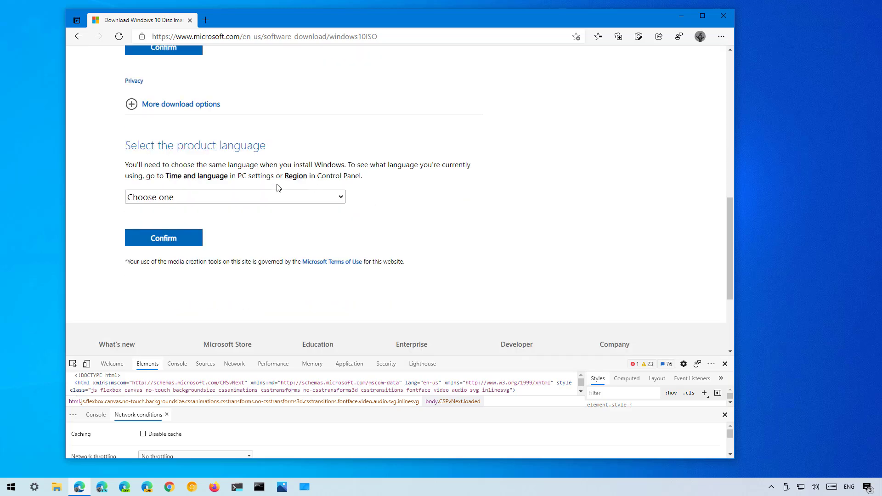
{"action": "left_click", "coordinate": [217, 198]}
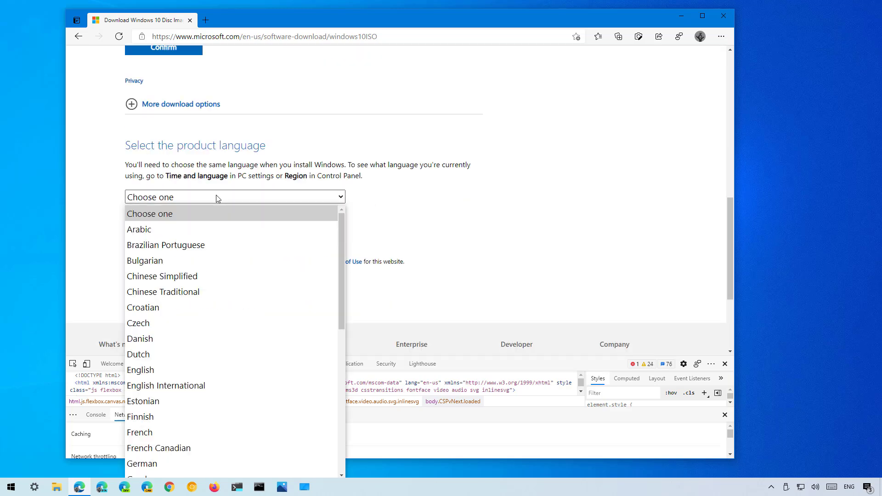
{"action": "left_click", "coordinate": [188, 370]}
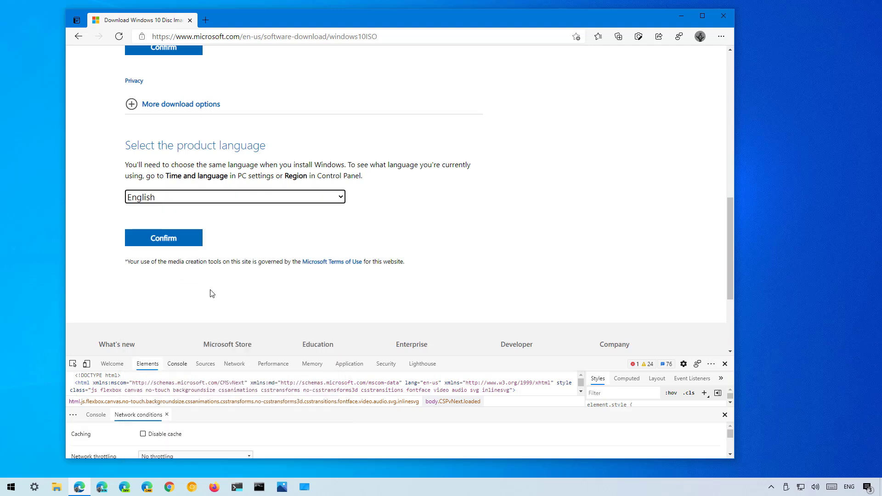
{"action": "left_click", "coordinate": [222, 198]}
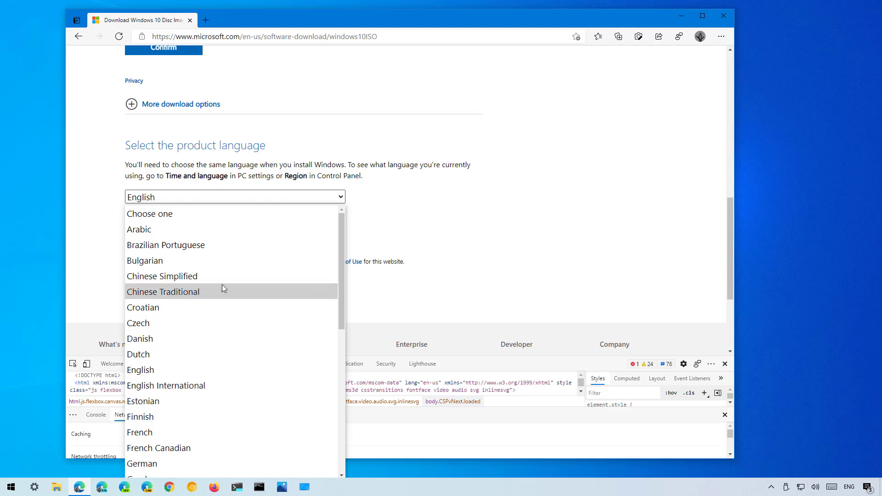
{"action": "left_click", "coordinate": [445, 236]}
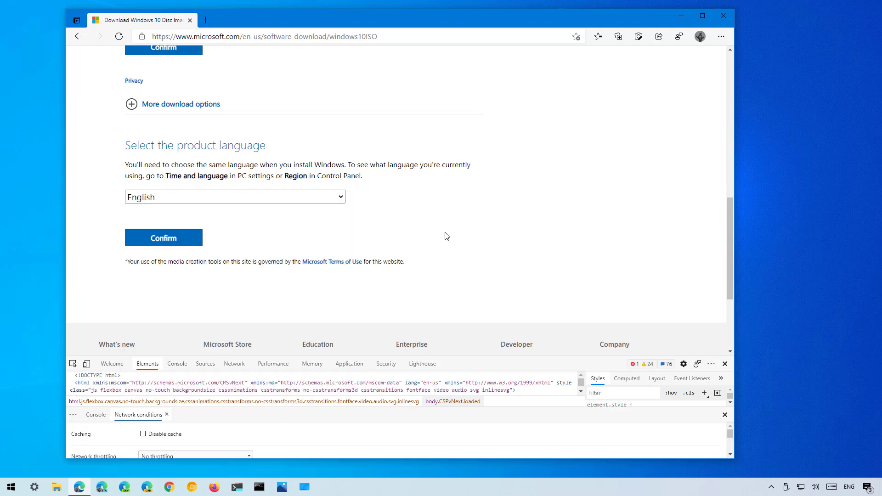
- Confirm English and save the 64-bit Win10_21H1_English_x64.iso into Downloads
{"action": "left_click", "coordinate": [180, 245]}
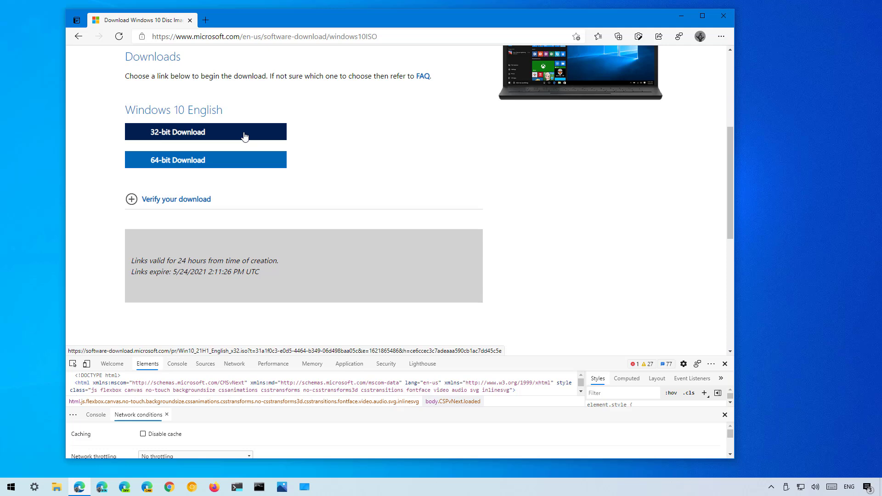
{"action": "left_click", "coordinate": [179, 167]}
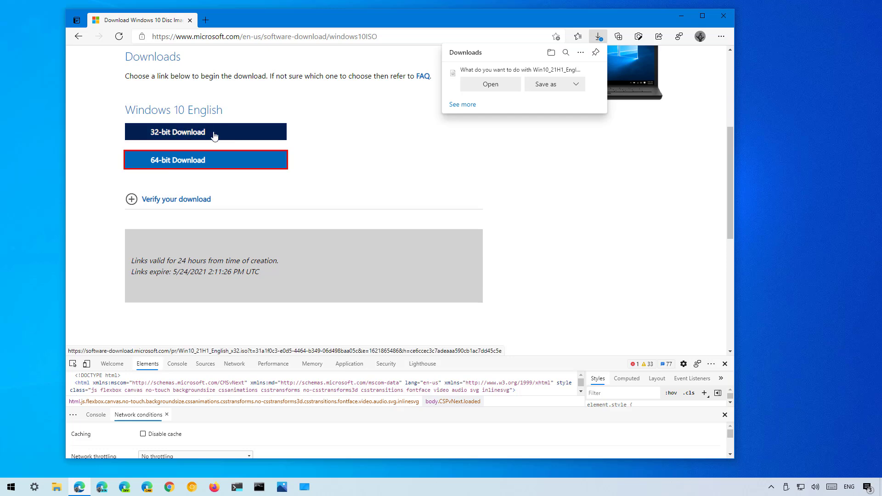
{"action": "left_click", "coordinate": [546, 84]}
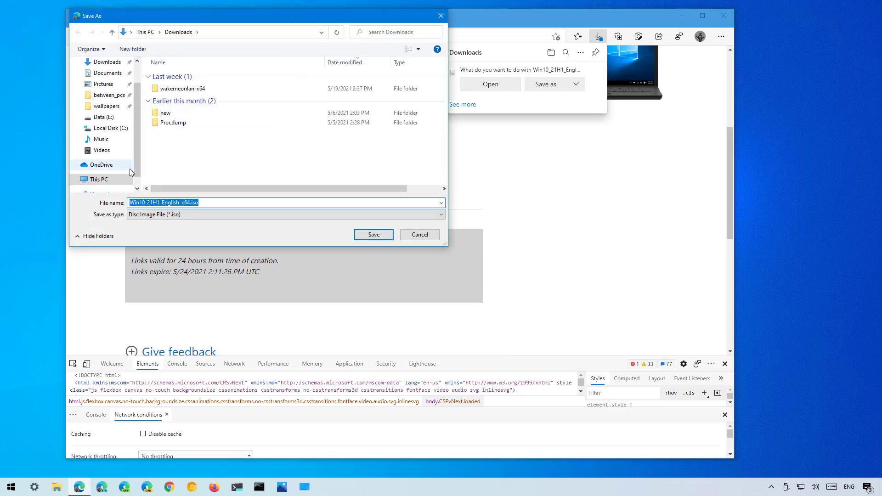
{"action": "left_click", "coordinate": [382, 237]}
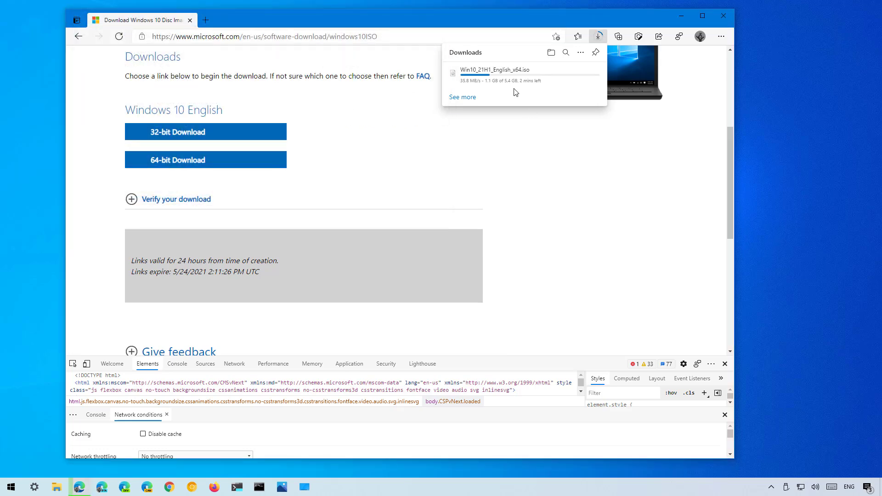
{"action": "mouse_move", "coordinate": [506, 88]}
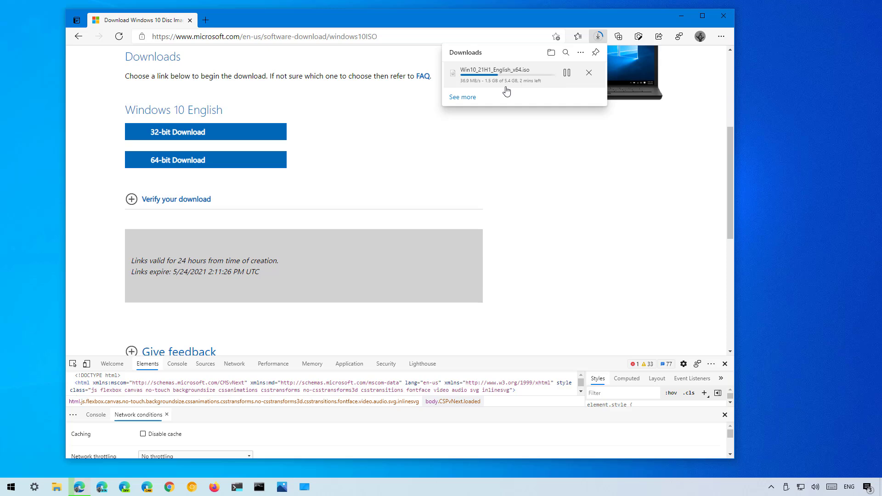
- Switch to Firefox and reload the download page in Responsive Design Mode as an iPad
{"action": "left_click", "coordinate": [681, 15]}
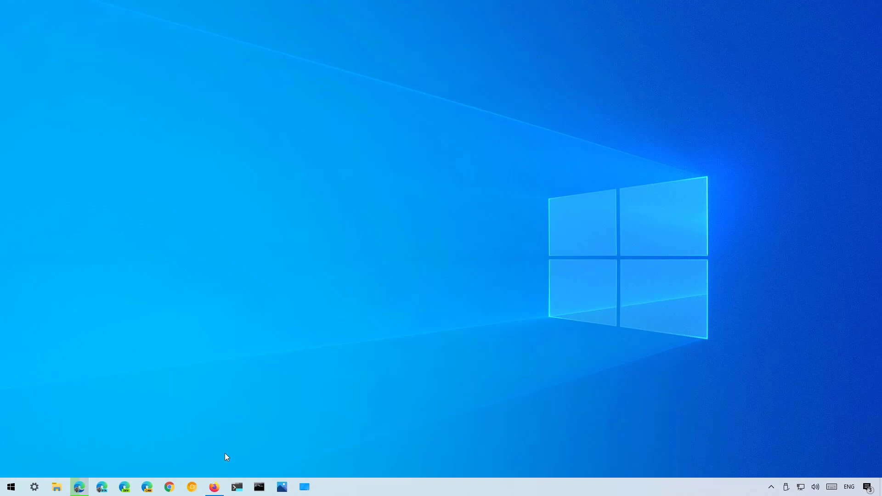
{"action": "left_click", "coordinate": [214, 487]}
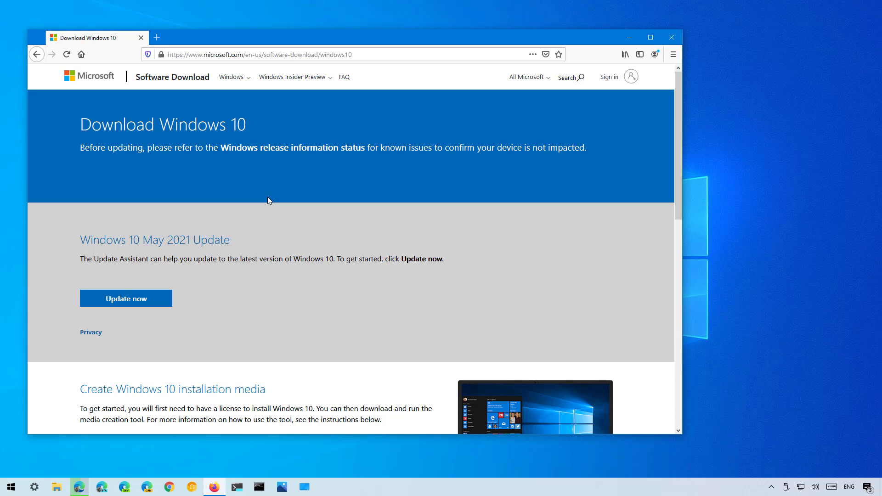
{"action": "key", "text": "ctrl+shift+m"}
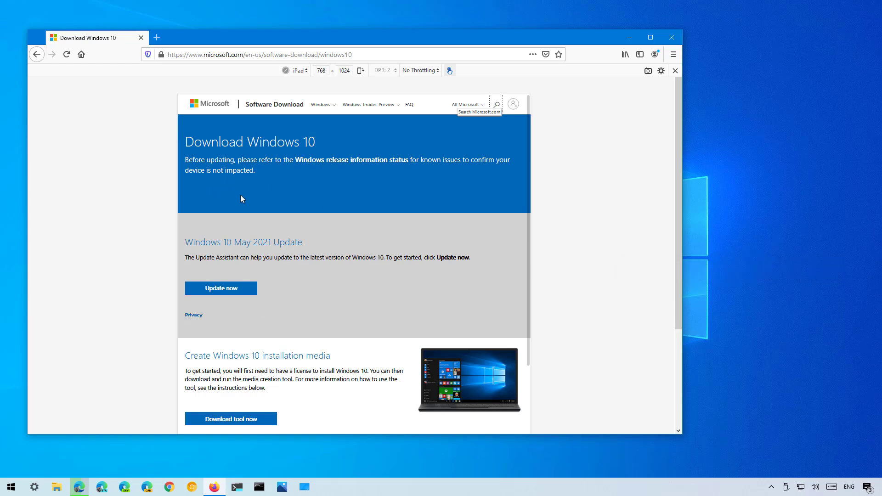
{"action": "left_click", "coordinate": [298, 71]}
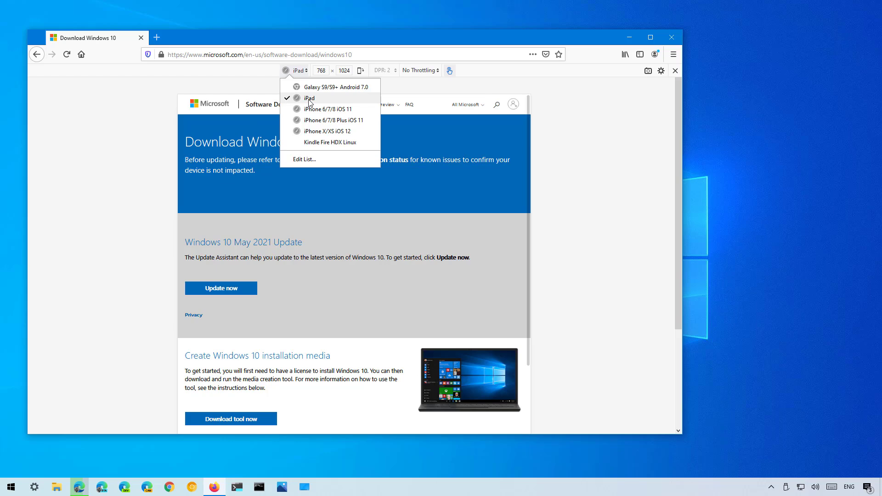
{"action": "left_click", "coordinate": [309, 98]}
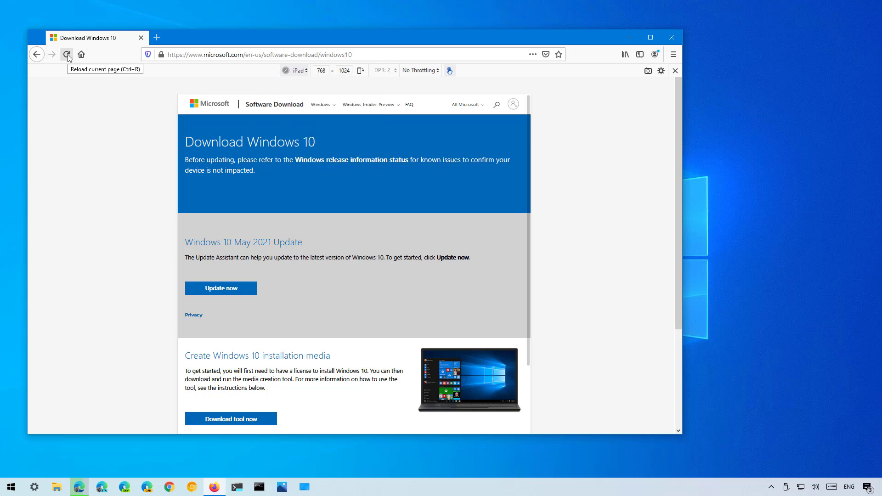
{"action": "left_click", "coordinate": [67, 54]}
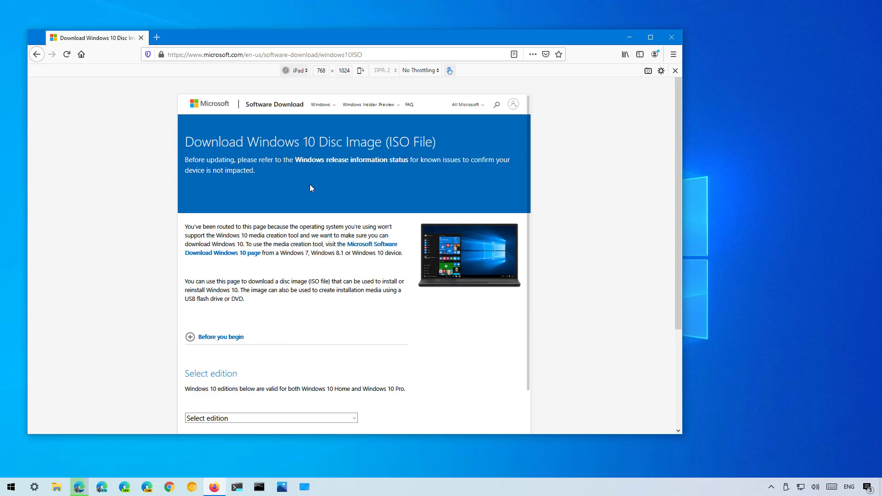
- Select and confirm the Windows 10 edition on the ISO page
{"action": "scroll", "coordinate": [311, 188], "scroll_direction": "down", "scroll_amount": 3}
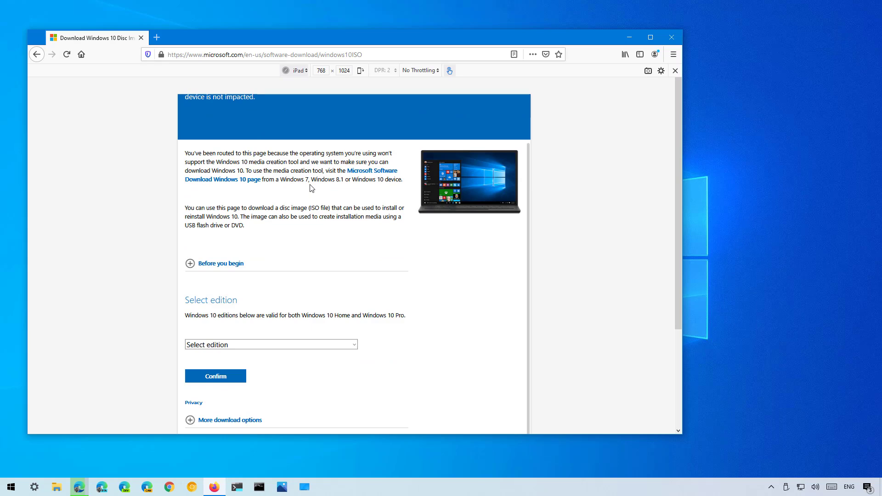
{"action": "scroll", "coordinate": [311, 188], "scroll_direction": "down", "scroll_amount": 3}
{"action": "left_click", "coordinate": [247, 272]}
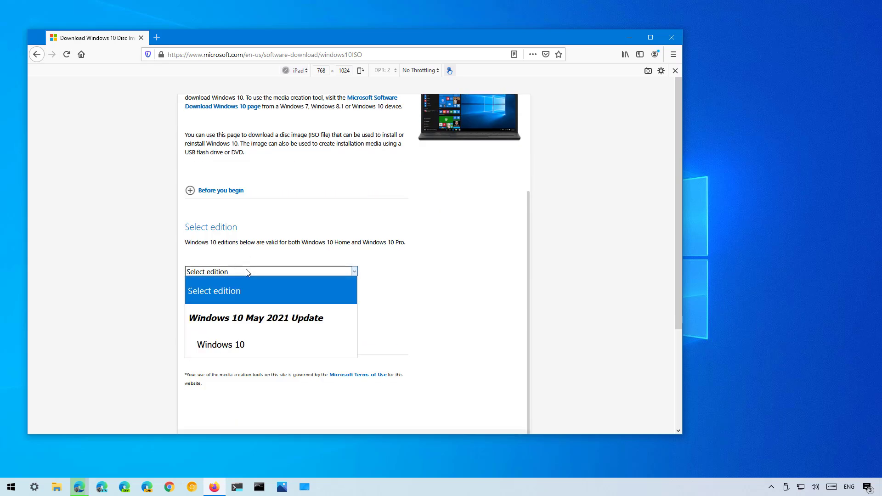
{"action": "left_click", "coordinate": [241, 355]}
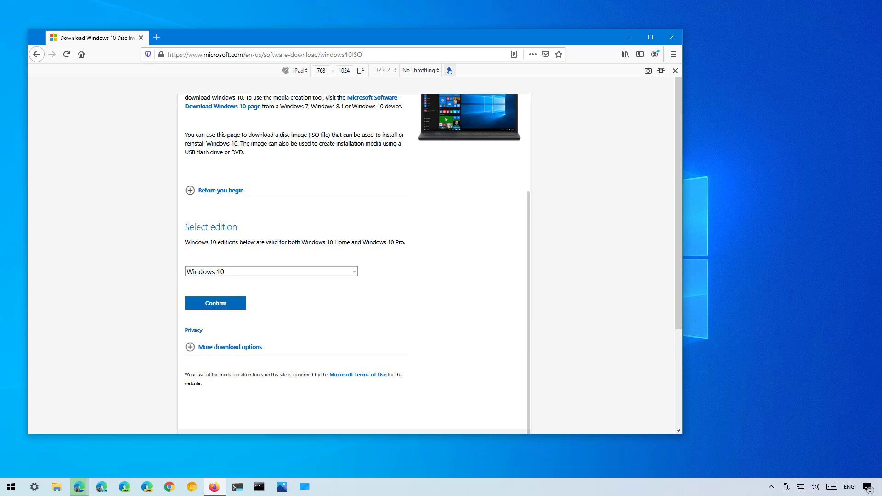
{"action": "left_click", "coordinate": [225, 304]}
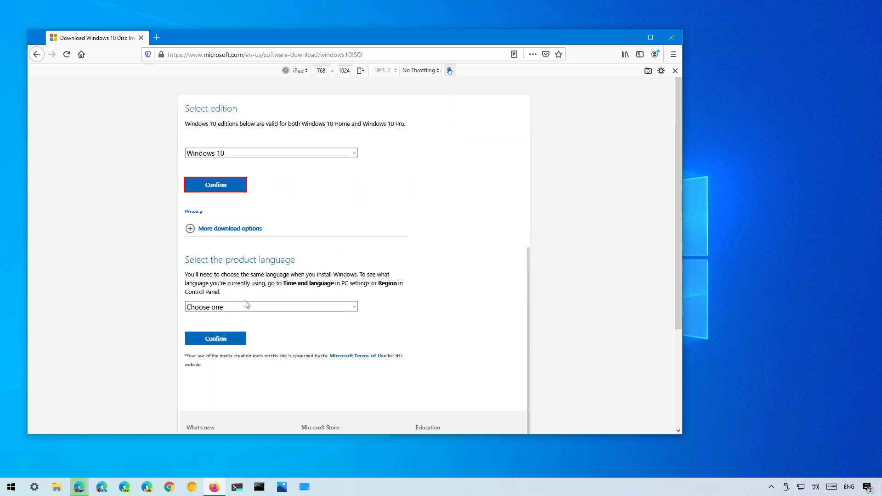
- Pick and confirm English as the product language, then minimize Firefox
{"action": "left_click", "coordinate": [246, 307]}
{"action": "scroll", "coordinate": [225, 294], "scroll_direction": "down", "scroll_amount": 1}
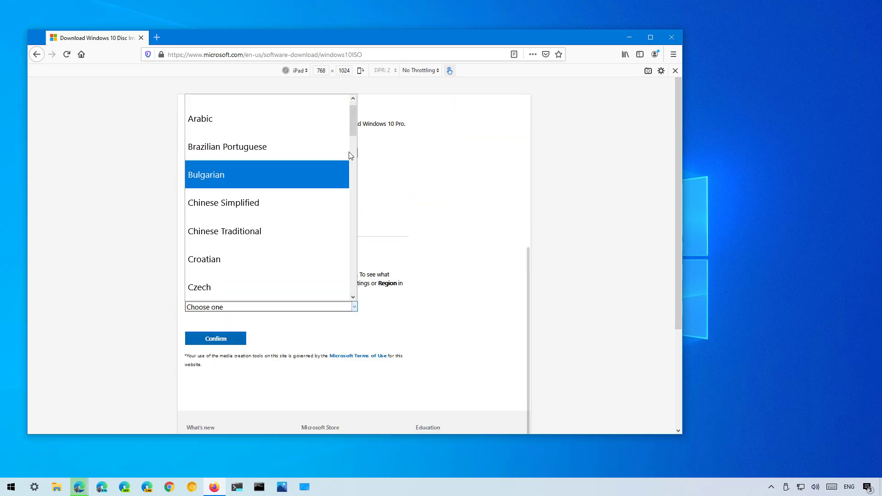
{"action": "scroll", "coordinate": [275, 169], "scroll_direction": "down", "scroll_amount": 5}
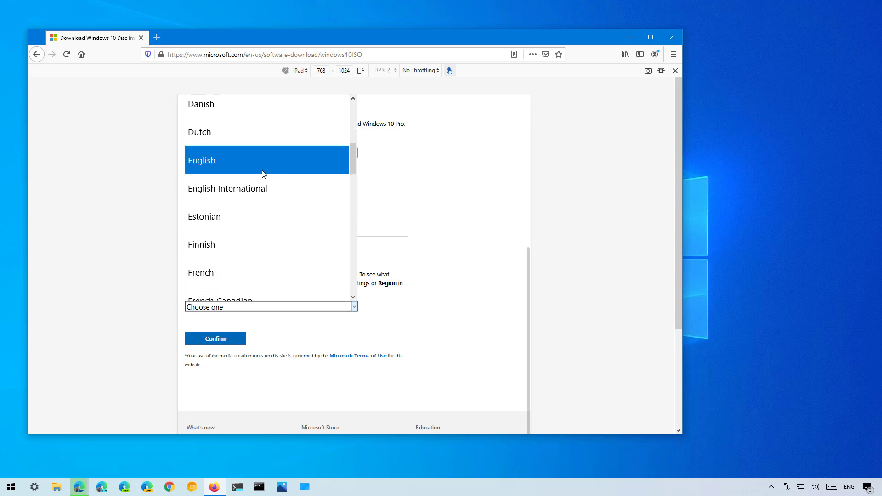
{"action": "left_click", "coordinate": [278, 174]}
{"action": "left_click", "coordinate": [213, 339]}
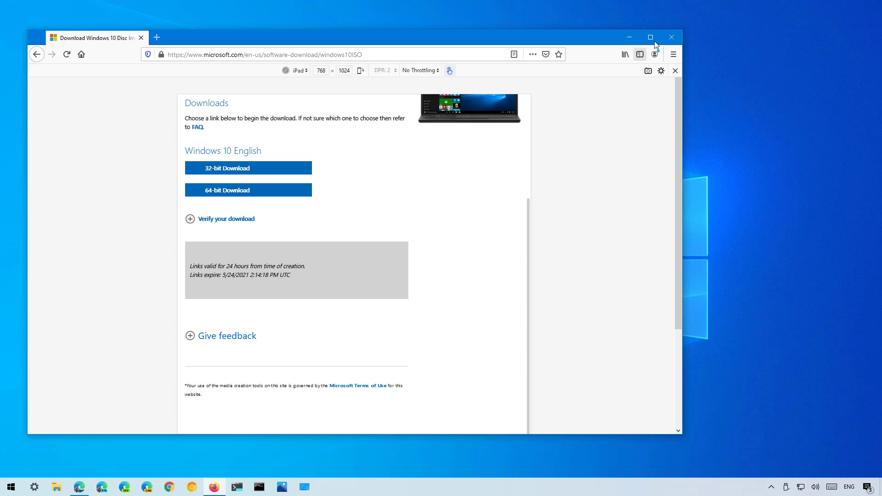
{"action": "left_click", "coordinate": [630, 38]}
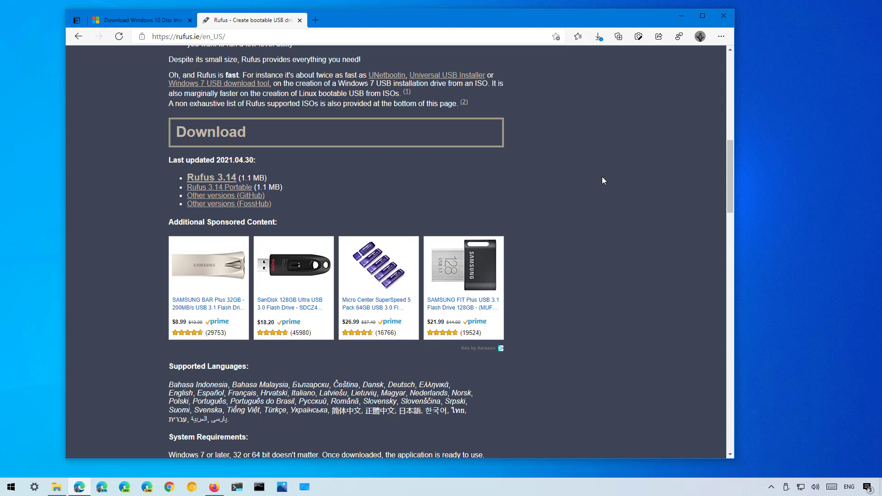
- Save Rufus 3.14 as rufus-3.14.exe in Downloads, then minimize Edge
{"action": "left_click", "coordinate": [245, 38]}
{"action": "left_click", "coordinate": [333, 168]}
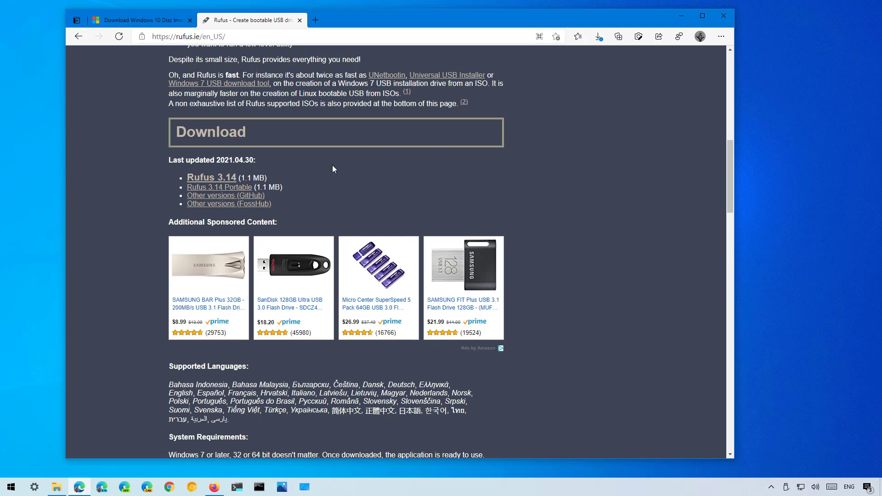
{"action": "left_click", "coordinate": [205, 181]}
{"action": "left_click", "coordinate": [546, 85]}
{"action": "left_click", "coordinate": [362, 235]}
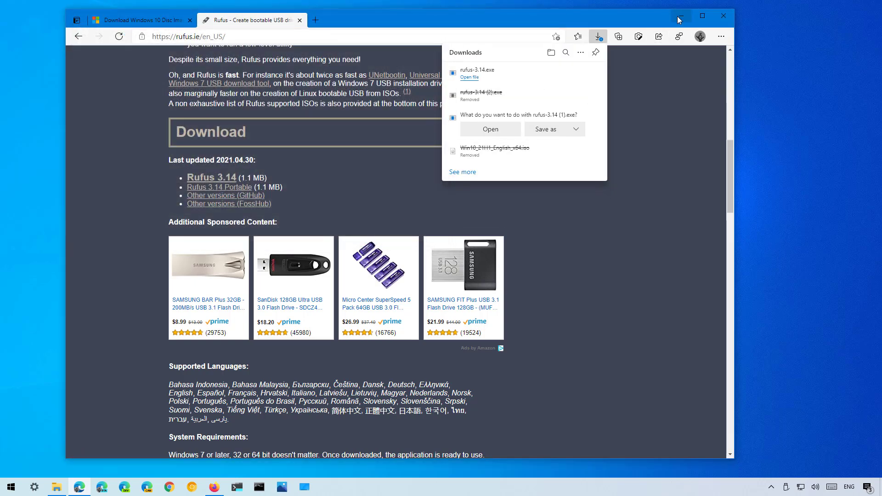
{"action": "left_click", "coordinate": [679, 17]}
- Restore the Downloads folder window and launch rufus-3.14.exe
{"action": "mouse_move", "coordinate": [57, 490]}
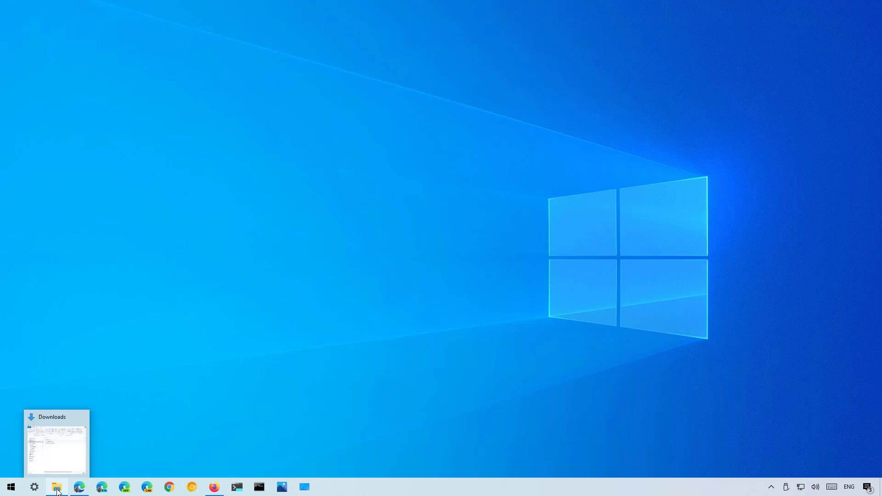
{"action": "left_click", "coordinate": [57, 489]}
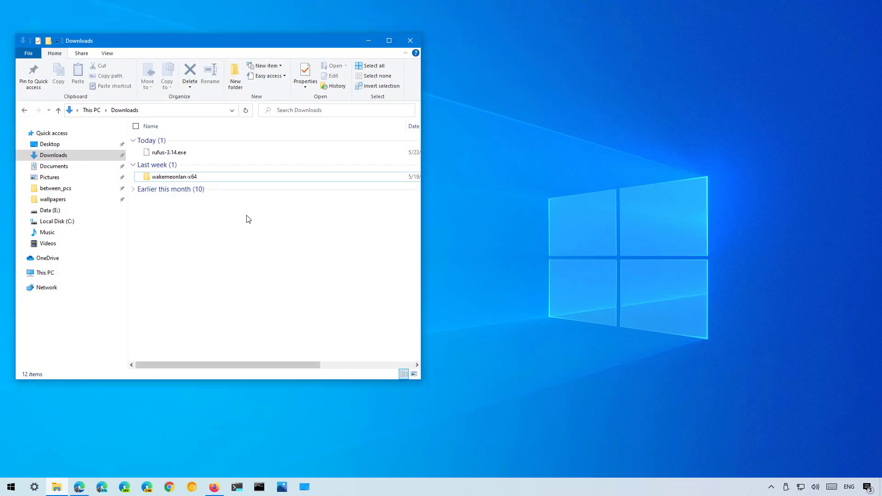
{"action": "double_click", "coordinate": [166, 153]}
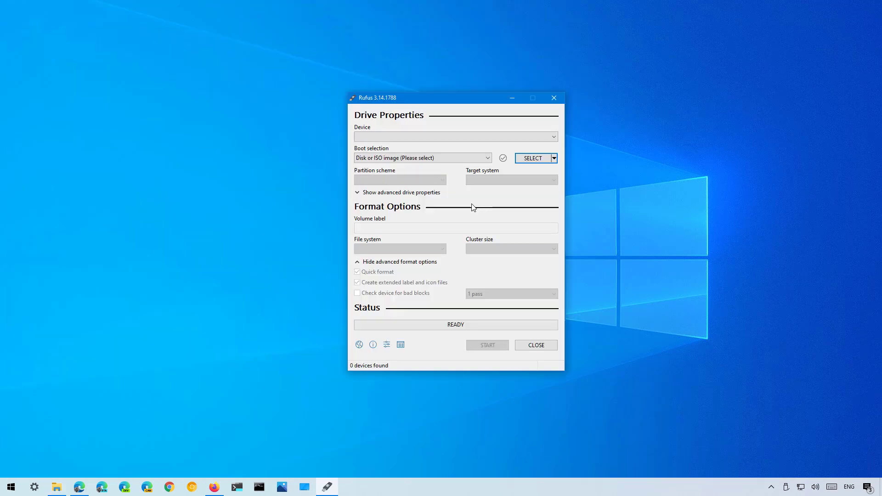
- Review Rufus's update check settings without changes, then close Rufus
{"action": "left_click", "coordinate": [387, 346]}
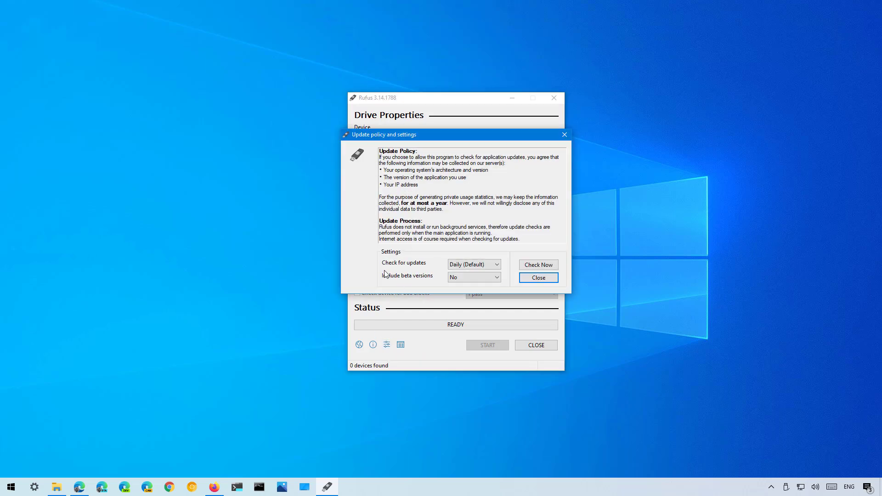
{"action": "left_click", "coordinate": [473, 265]}
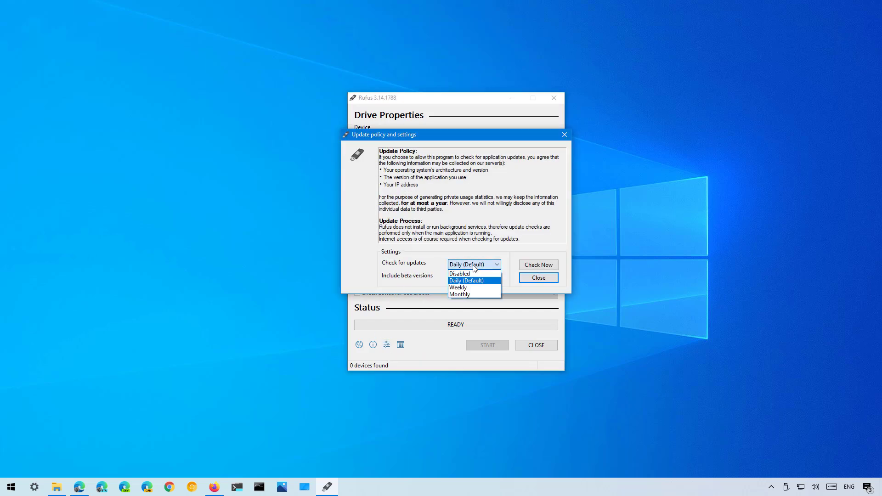
{"action": "left_click", "coordinate": [524, 279]}
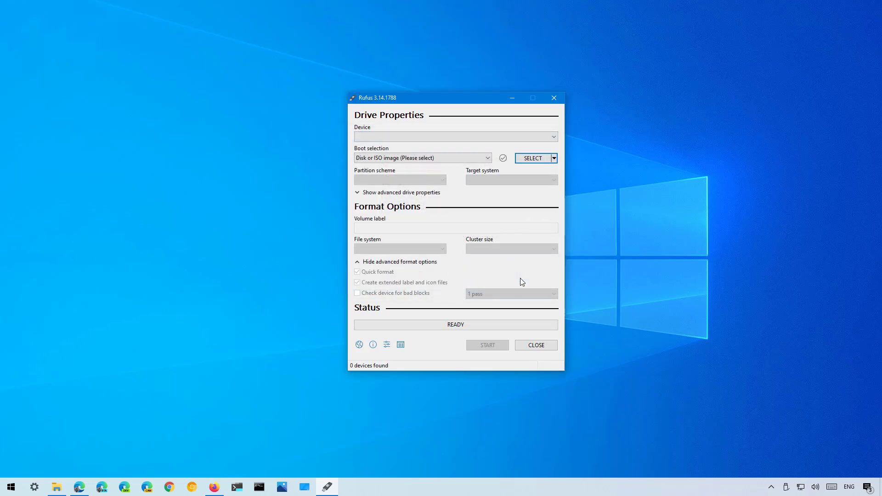
{"action": "left_click", "coordinate": [559, 102]}
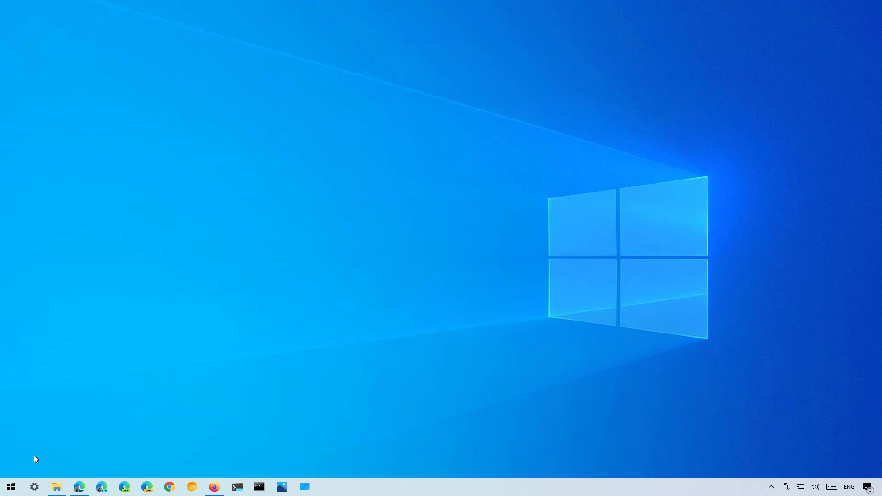
- Relaunch rufus-3.14.exe and view the SELECT/DOWNLOAD options without changing anything
{"action": "left_click", "coordinate": [56, 487]}
{"action": "double_click", "coordinate": [177, 153]}
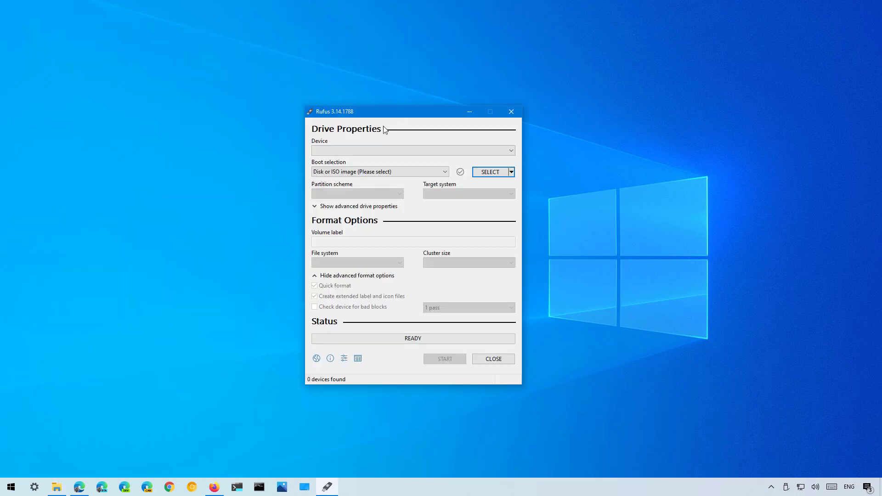
{"action": "left_click", "coordinate": [512, 172]}
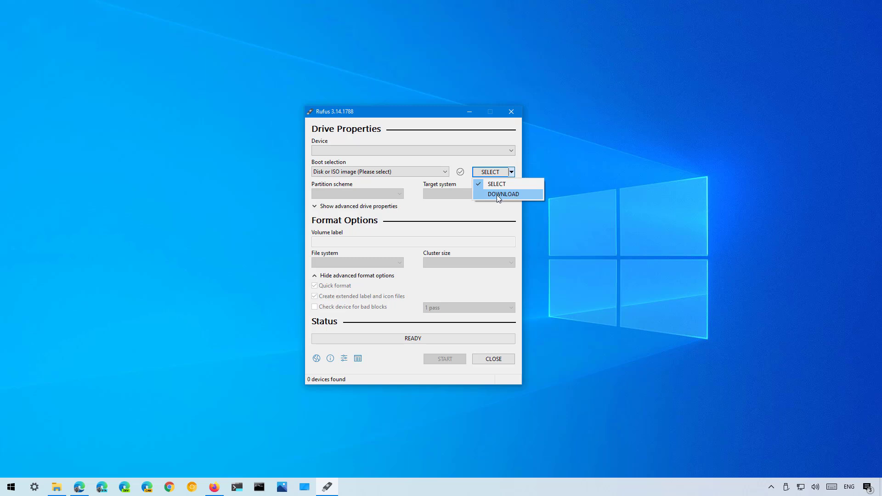
{"action": "left_click", "coordinate": [479, 217]}
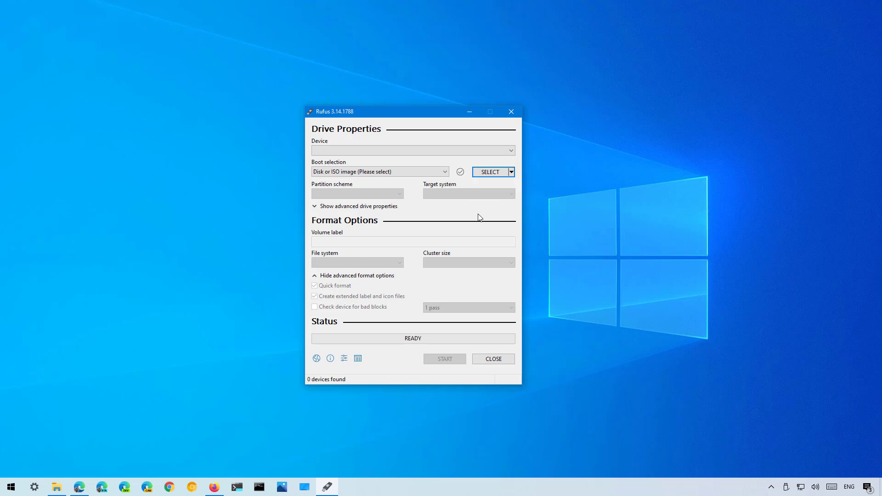
- Switch boot selection to DOWNLOAD and confirm Windows 10 as the version
{"action": "left_click", "coordinate": [511, 172]}
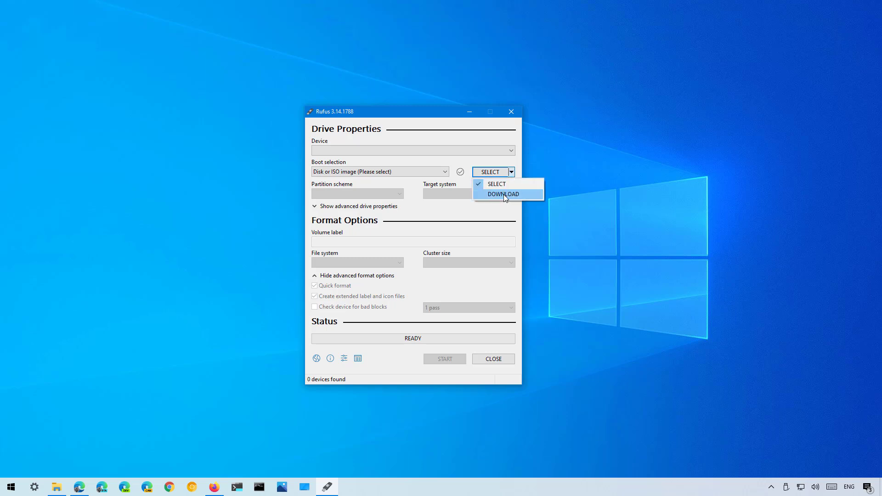
{"action": "left_click", "coordinate": [504, 194]}
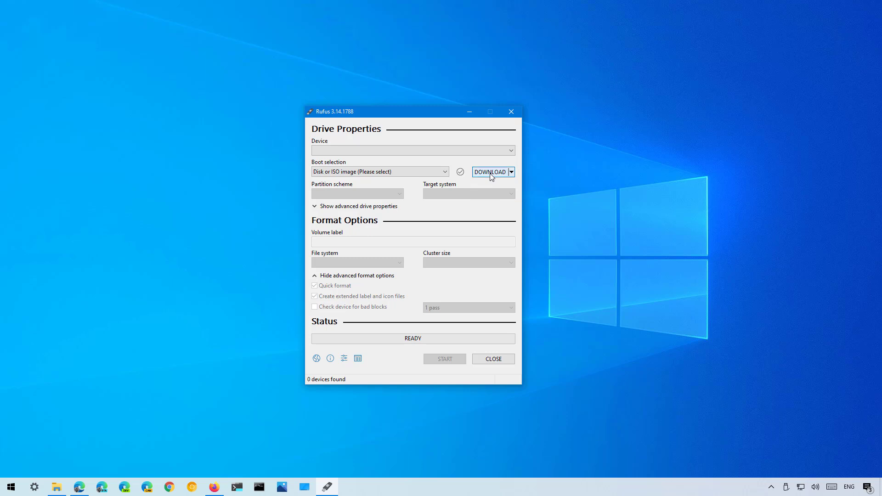
{"action": "left_click", "coordinate": [490, 172]}
{"action": "left_click", "coordinate": [381, 230]}
{"action": "left_click", "coordinate": [376, 241]}
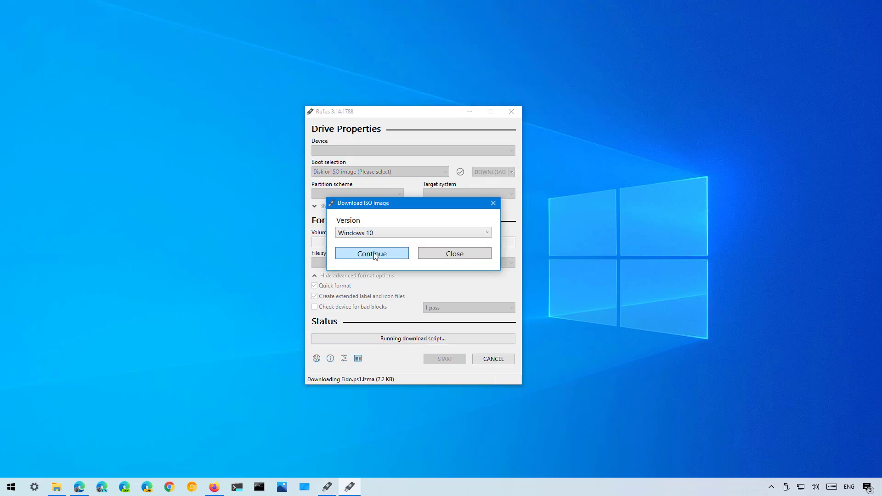
{"action": "left_click", "coordinate": [374, 254]}
- Confirm release 21H1 and the Windows 10 Home/Pro edition
{"action": "left_click", "coordinate": [357, 260]}
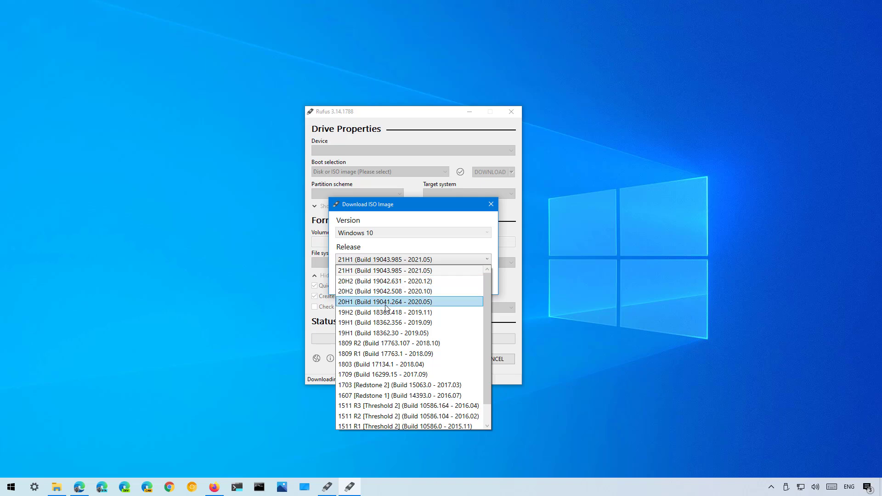
{"action": "scroll", "coordinate": [386, 307], "scroll_direction": "down", "scroll_amount": 1}
{"action": "scroll", "coordinate": [386, 307], "scroll_direction": "up", "scroll_amount": 2}
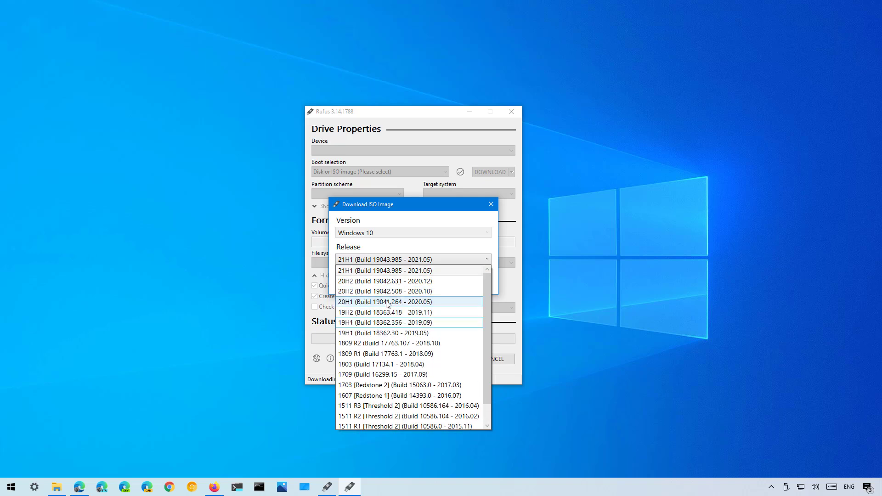
{"action": "left_click", "coordinate": [374, 271]}
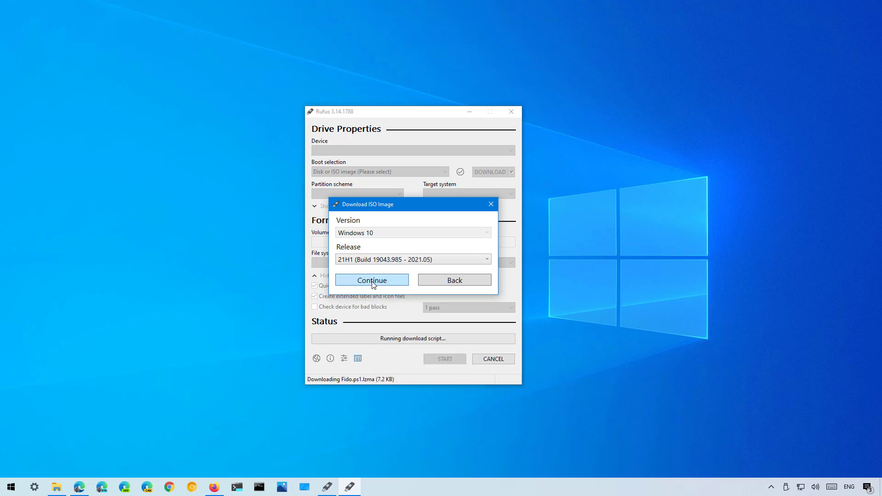
{"action": "left_click", "coordinate": [373, 283]}
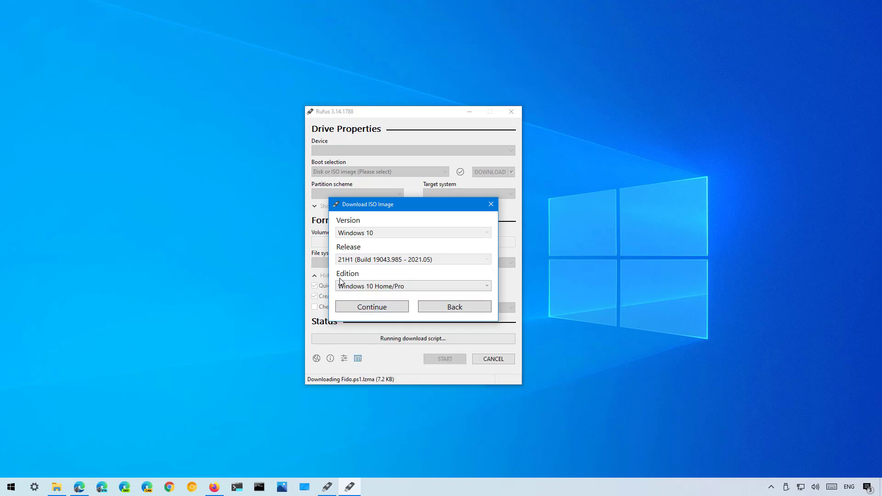
{"action": "left_click", "coordinate": [377, 311]}
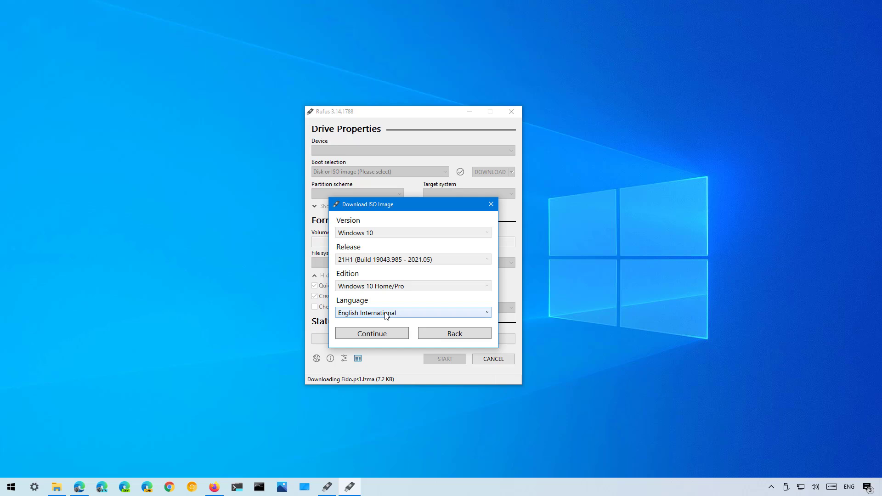
- Choose and confirm English as the download language
{"action": "left_click", "coordinate": [385, 315]}
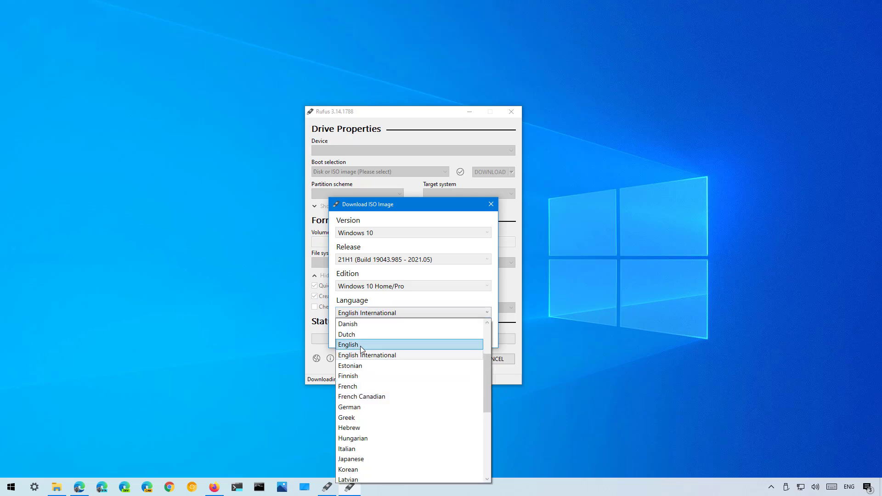
{"action": "left_click", "coordinate": [361, 348]}
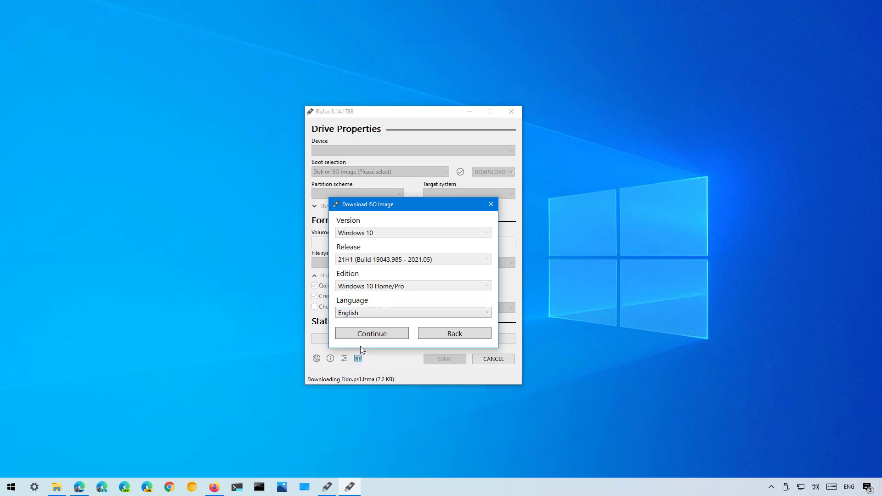
{"action": "left_click", "coordinate": [368, 313]}
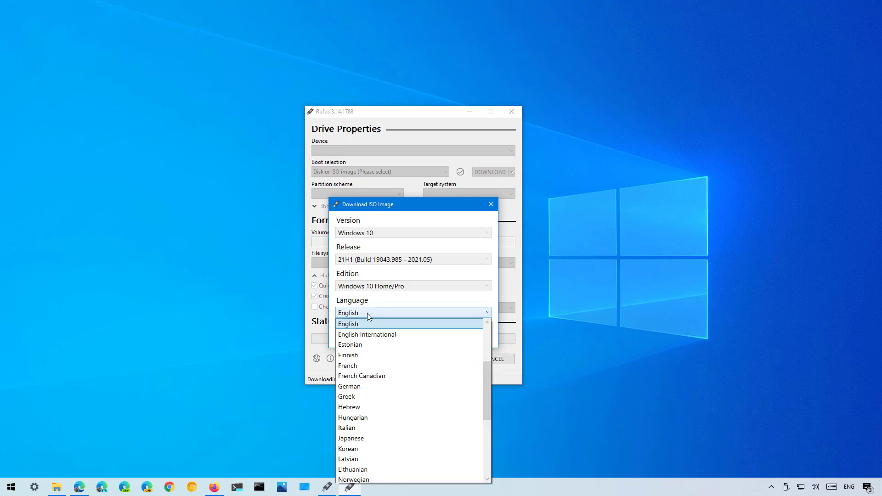
{"action": "left_click", "coordinate": [365, 339]}
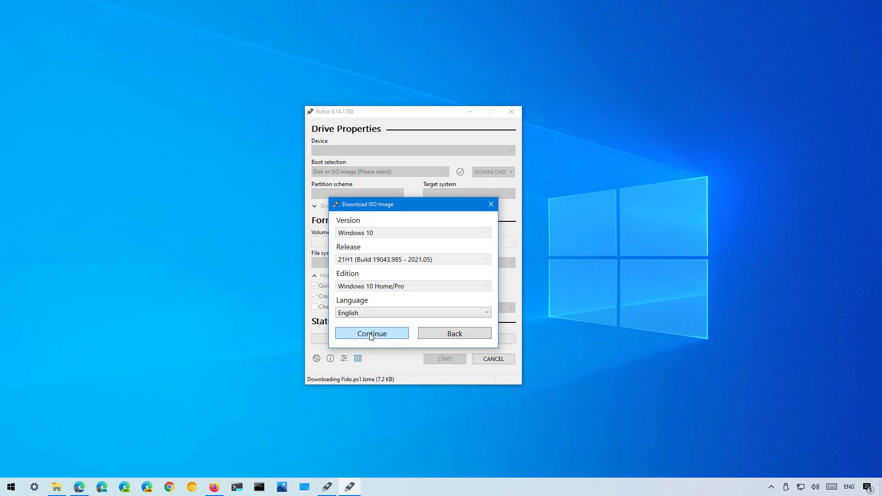
{"action": "left_click", "coordinate": [371, 334]}
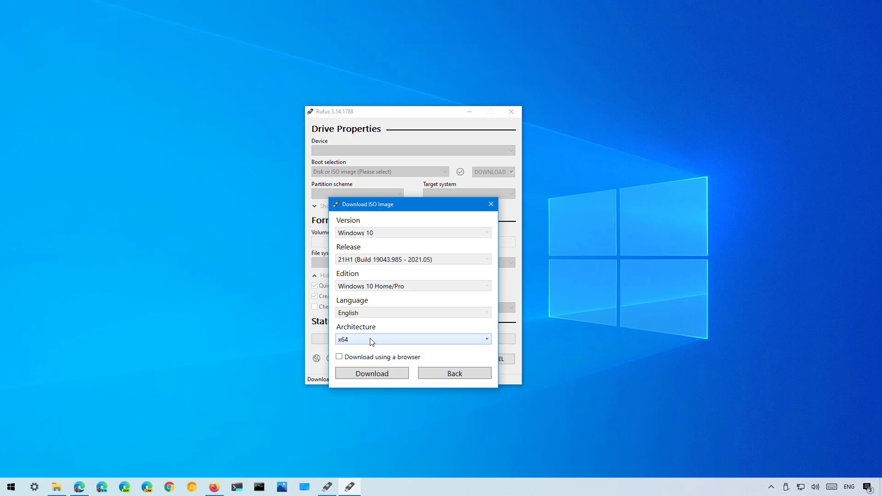
- Keep x64 architecture, tick 'Download using a browser', and start the download
{"action": "left_click", "coordinate": [371, 342]}
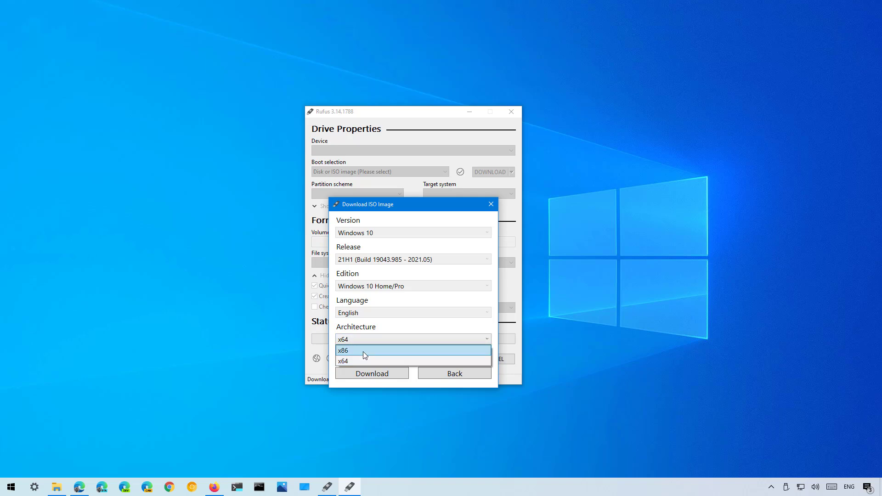
{"action": "left_click", "coordinate": [361, 343]}
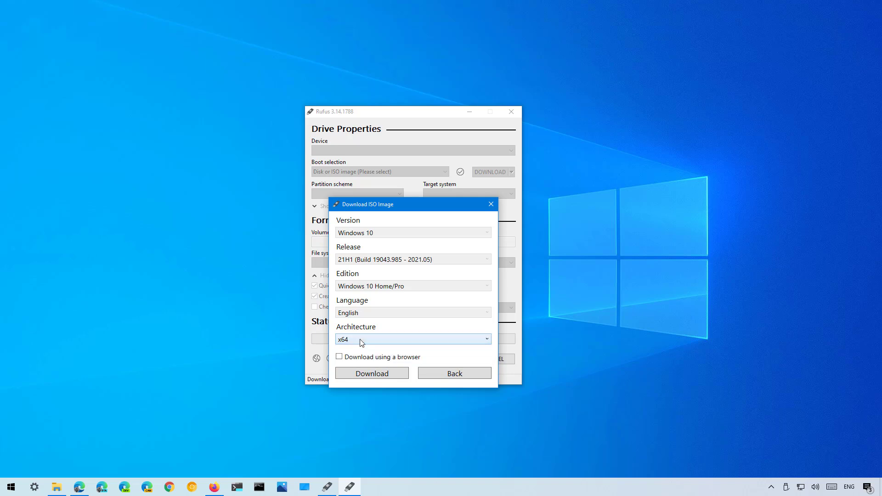
{"action": "left_click", "coordinate": [339, 358]}
{"action": "left_click", "coordinate": [386, 374]}
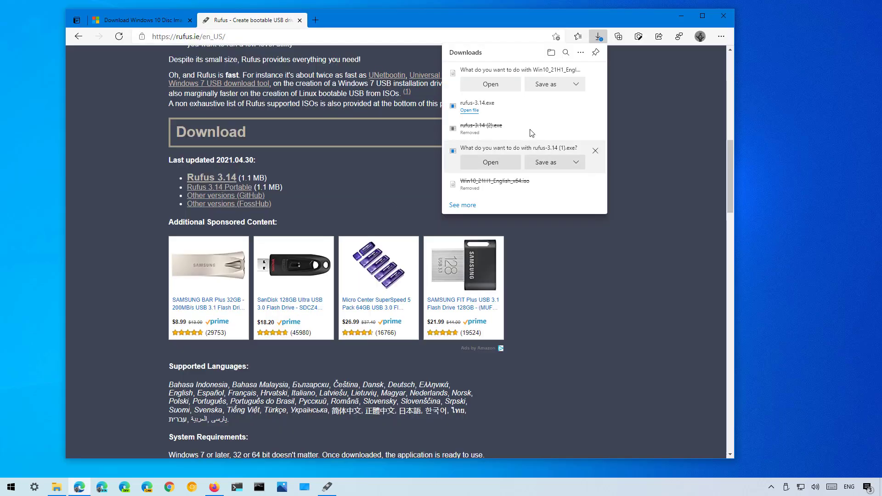
- Save Win10_21H1_English_x64.iso to the Downloads folder via Save as to start the download
{"action": "left_click", "coordinate": [545, 85]}
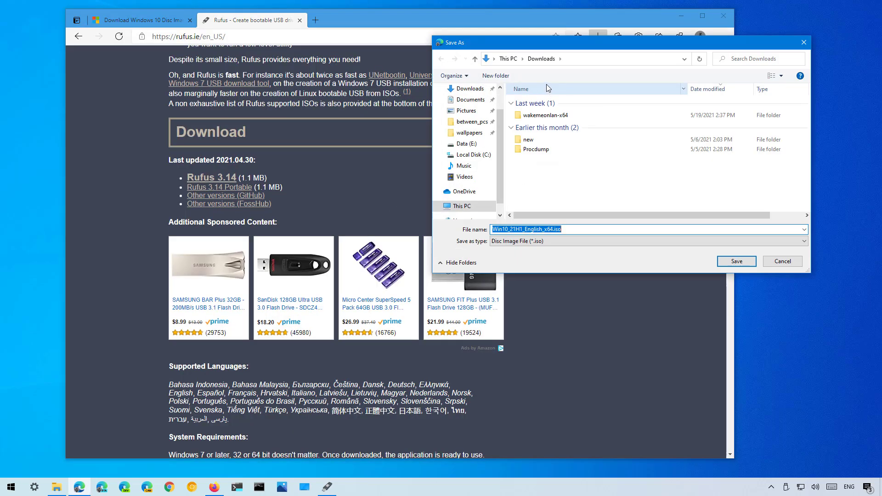
{"action": "left_click", "coordinate": [730, 266]}
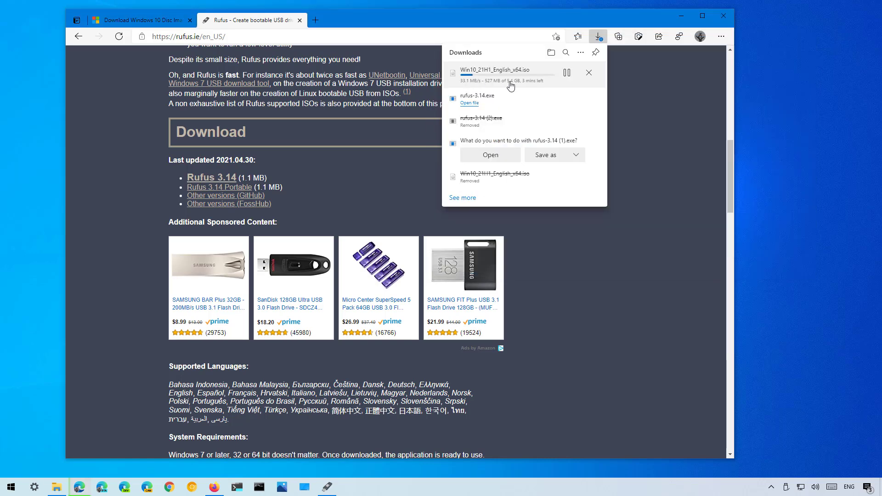